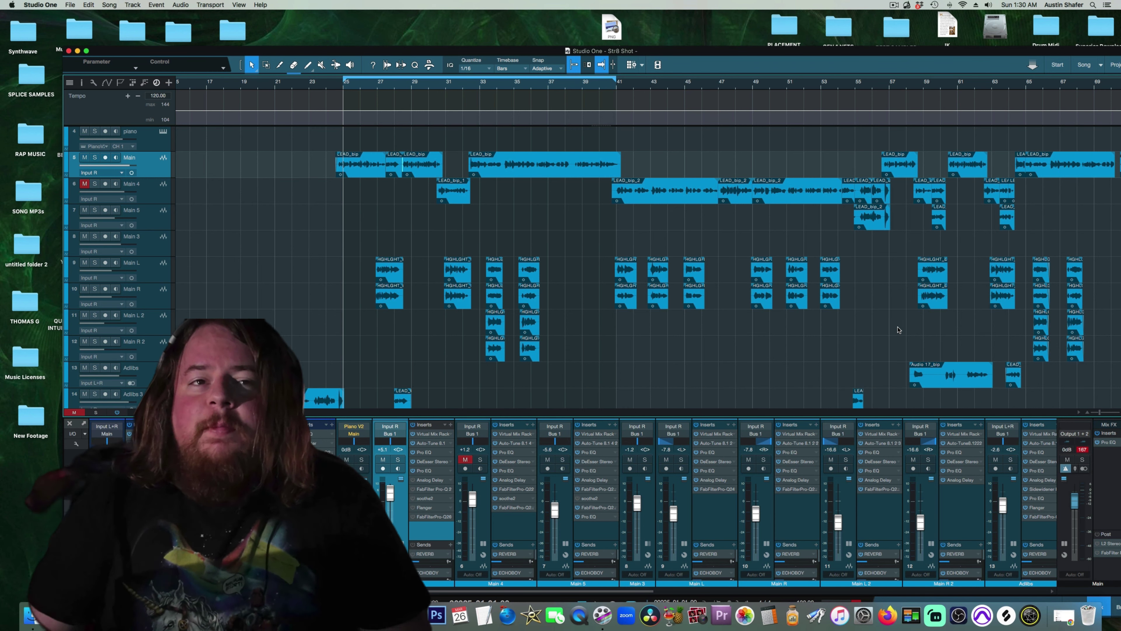
# - Solo track 5 'Main' during a brief playback, muting the other Str8 Shot tracks
pyautogui.press('space')
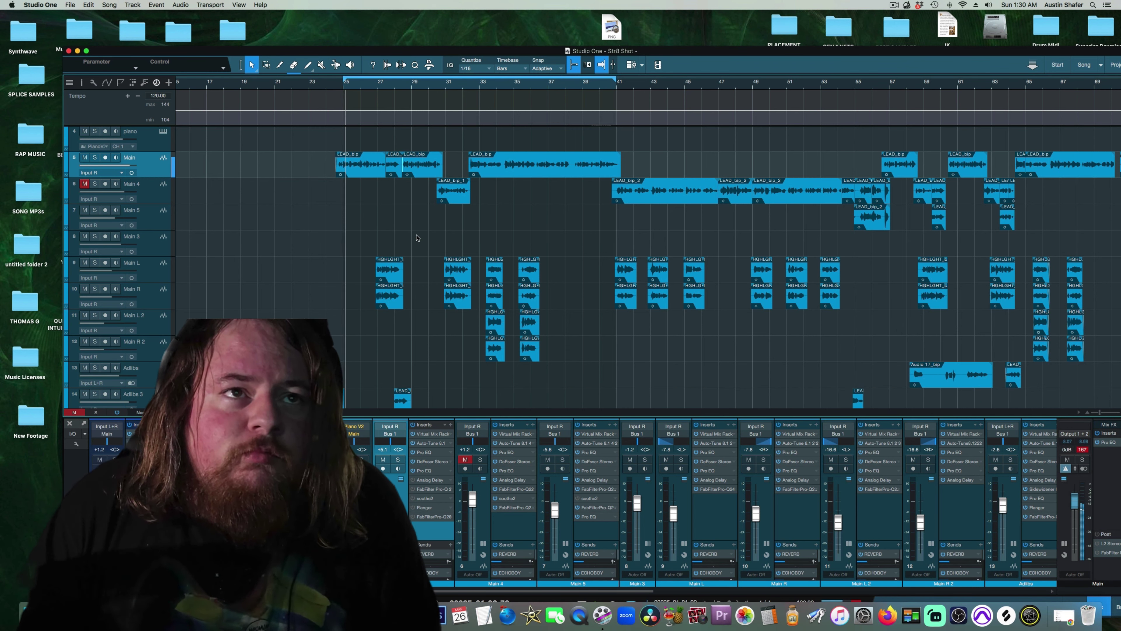
pyautogui.click(399, 459)
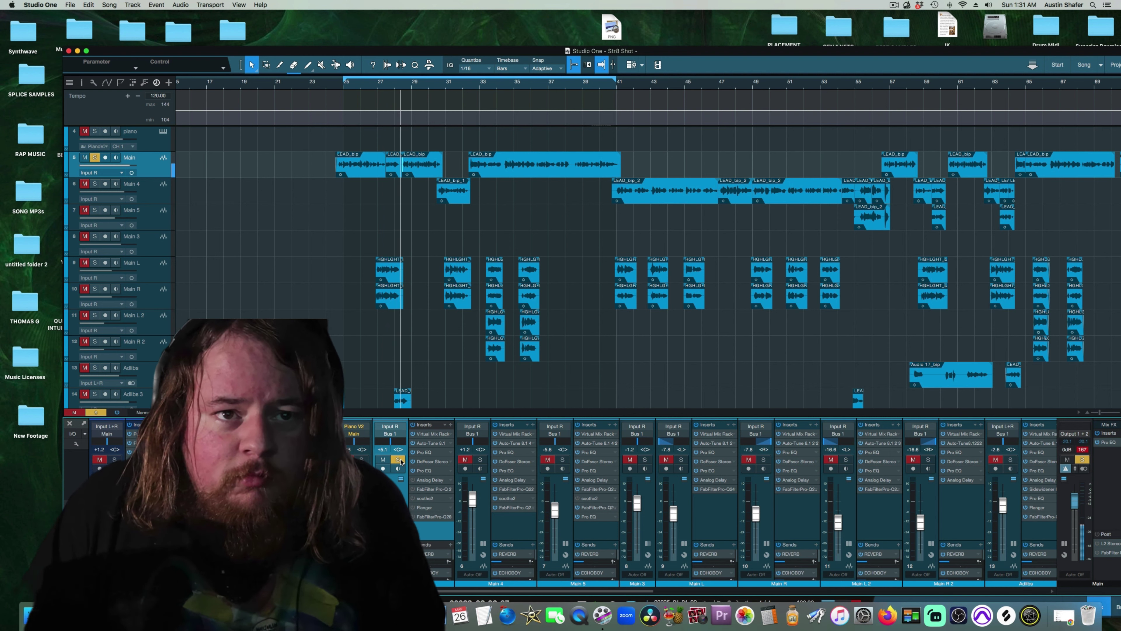
pyautogui.press('space')
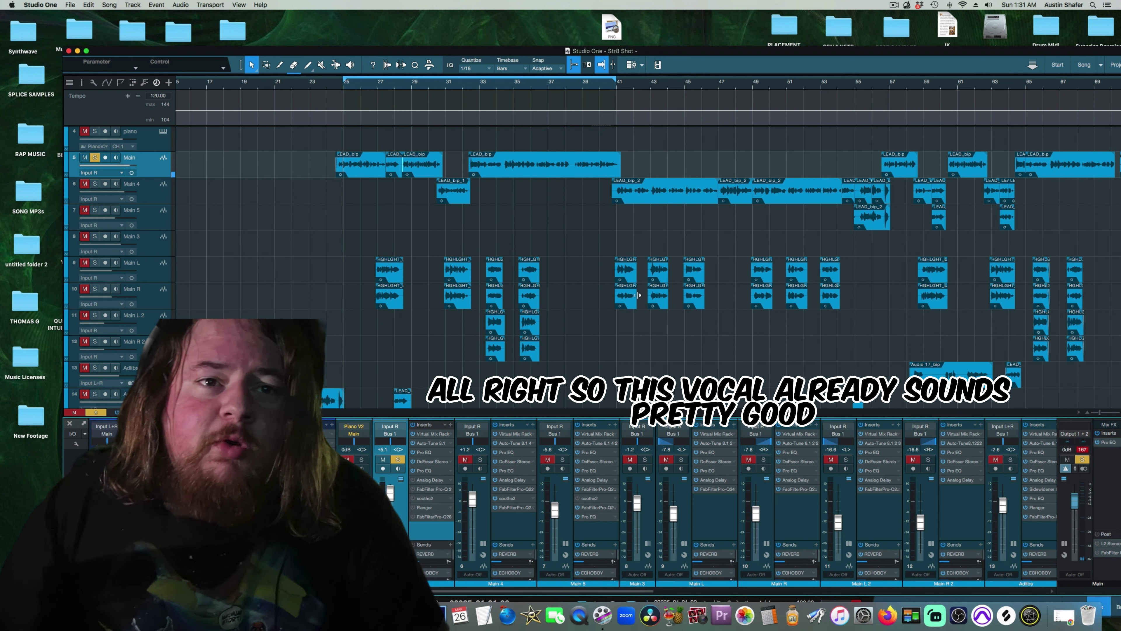
# - Insert FabFilter Pro-MB on the Main channel after searching 'fab' in the plug-in browser
pyautogui.click(450, 424)
pyautogui.write('fa')
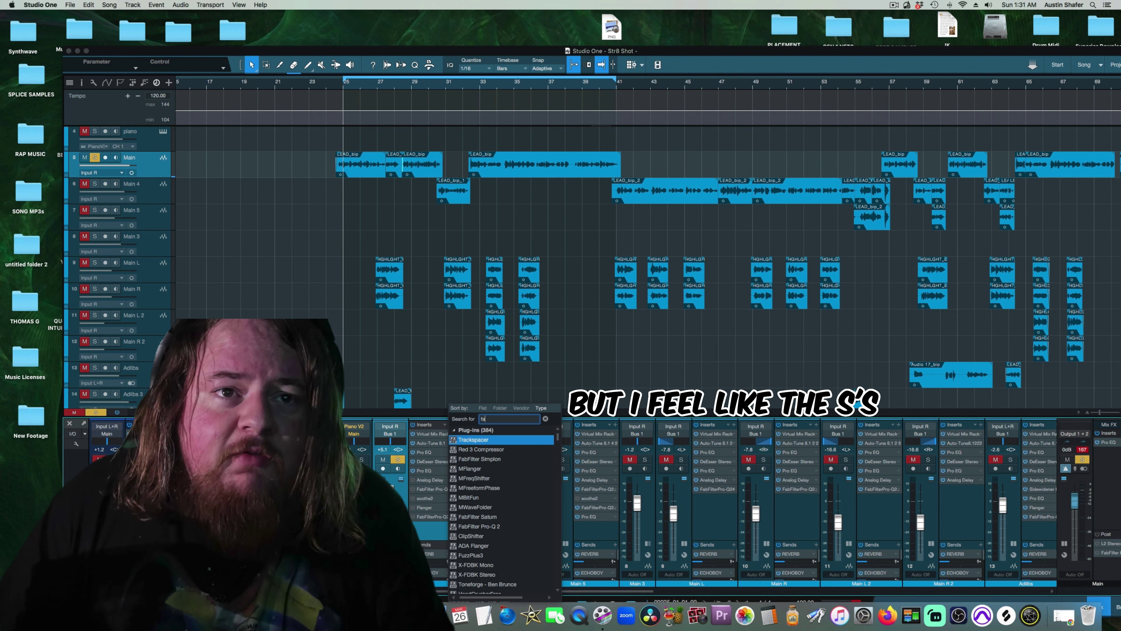
pyautogui.write('b')
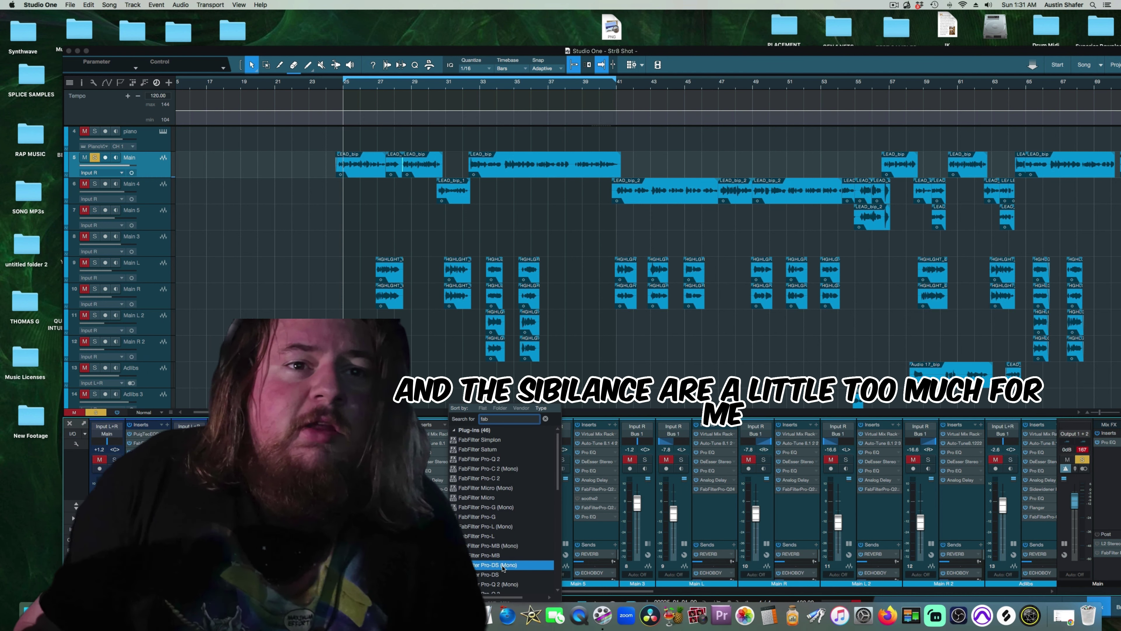
pyautogui.click(497, 555)
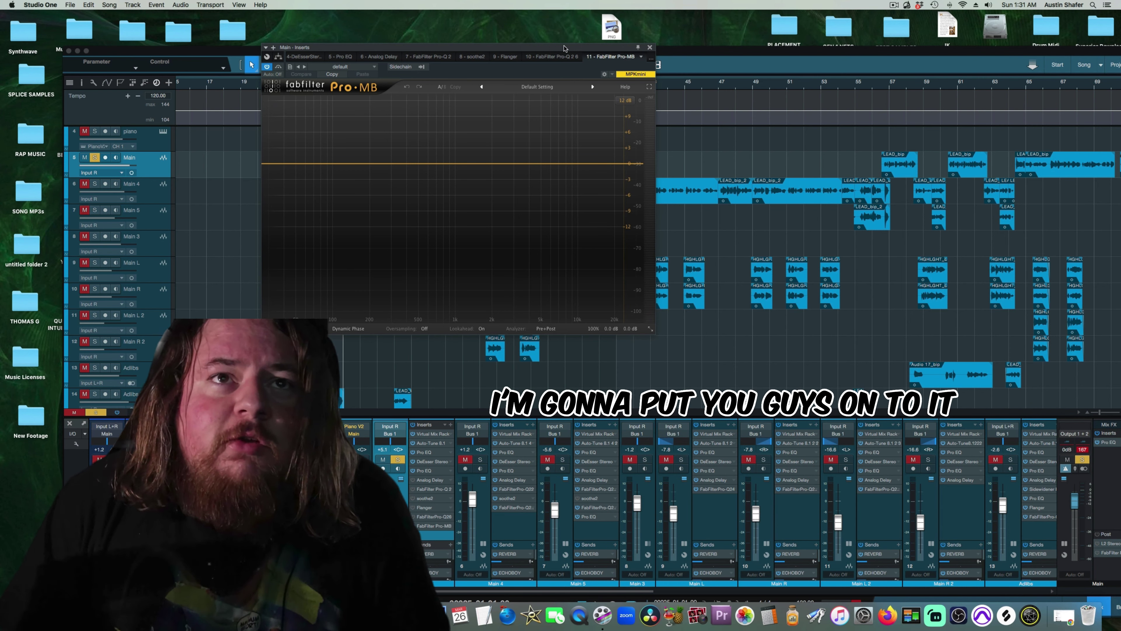
# - Add Pro-MB bands near 1.2 kHz and 5 kHz, moving the lower band's side-chain filter to about 8.5 kHz
pyautogui.click(525, 121)
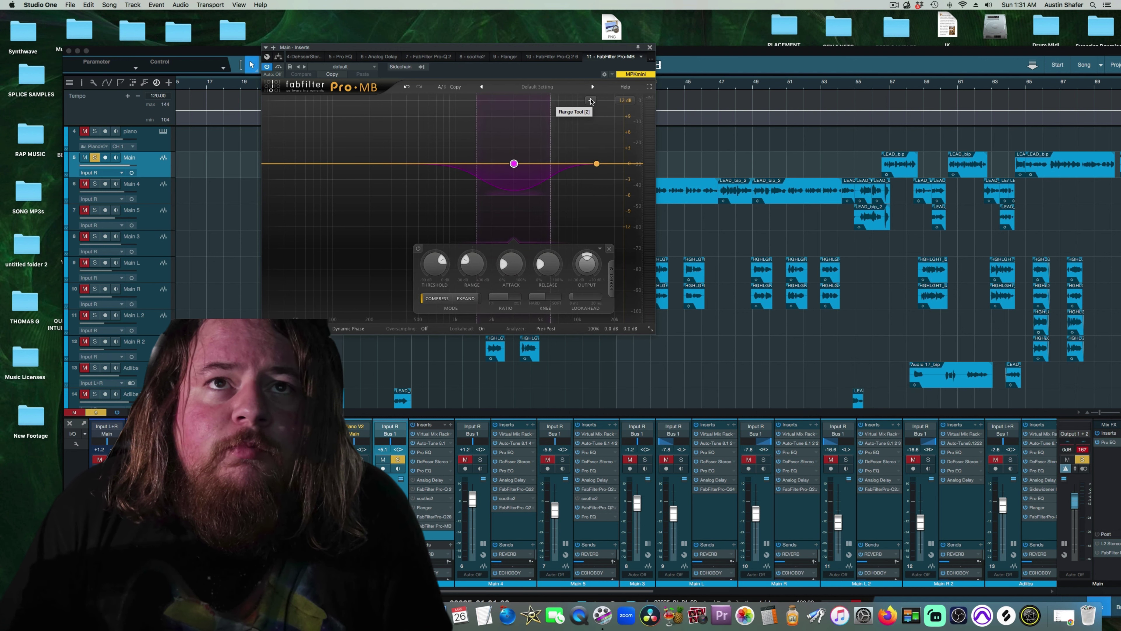
pyautogui.click(596, 123)
pyautogui.click(514, 164)
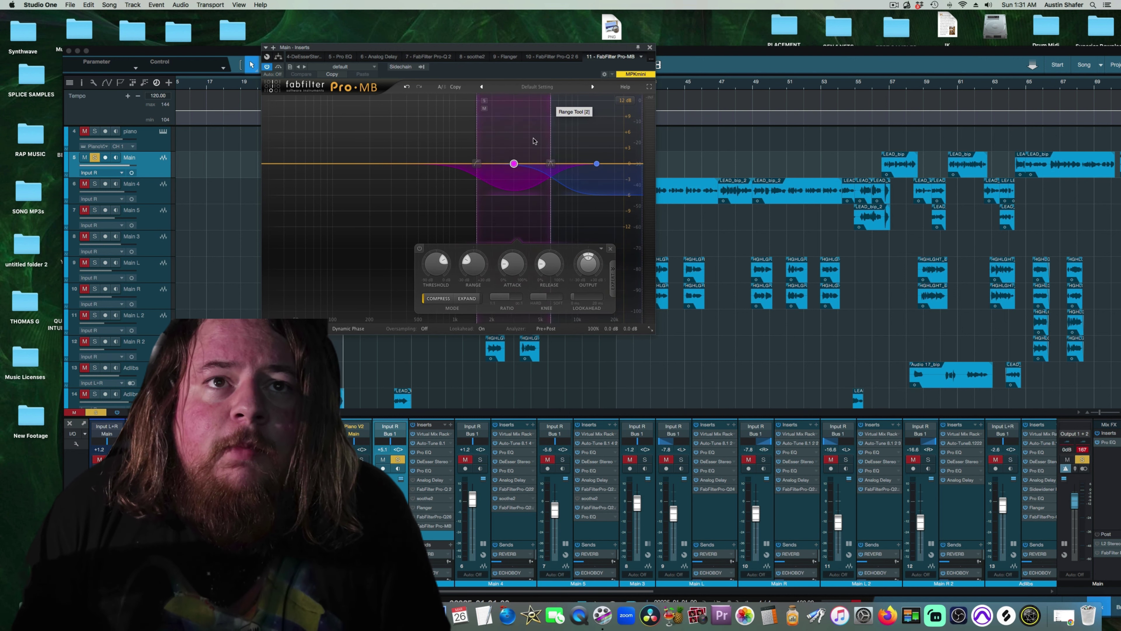
pyautogui.click(611, 275)
pyautogui.click(610, 274)
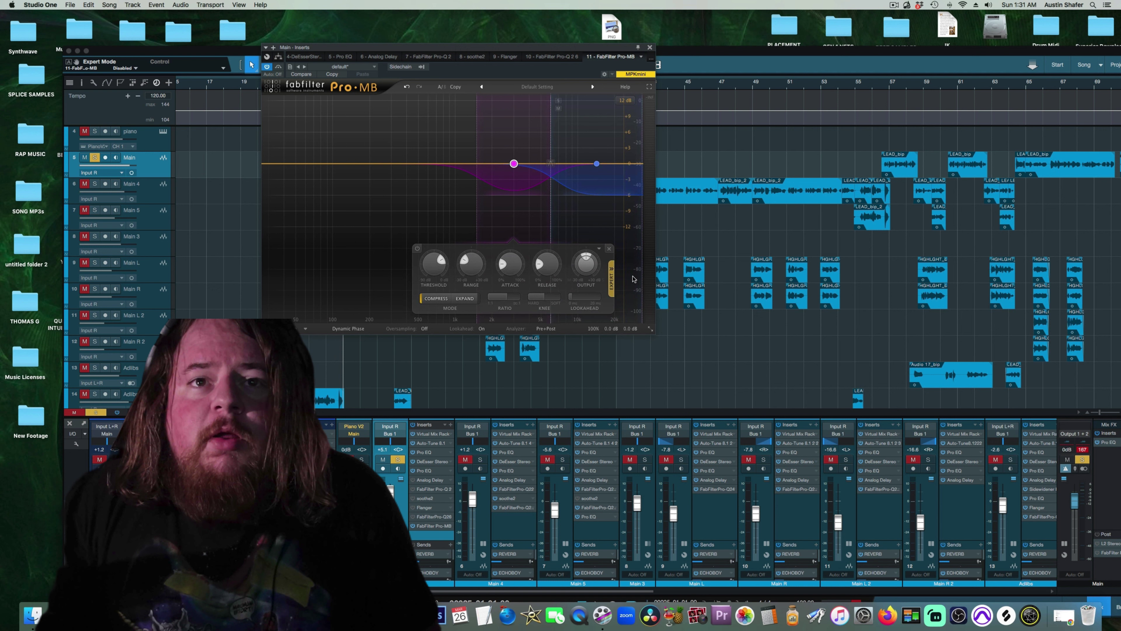
pyautogui.click(610, 274)
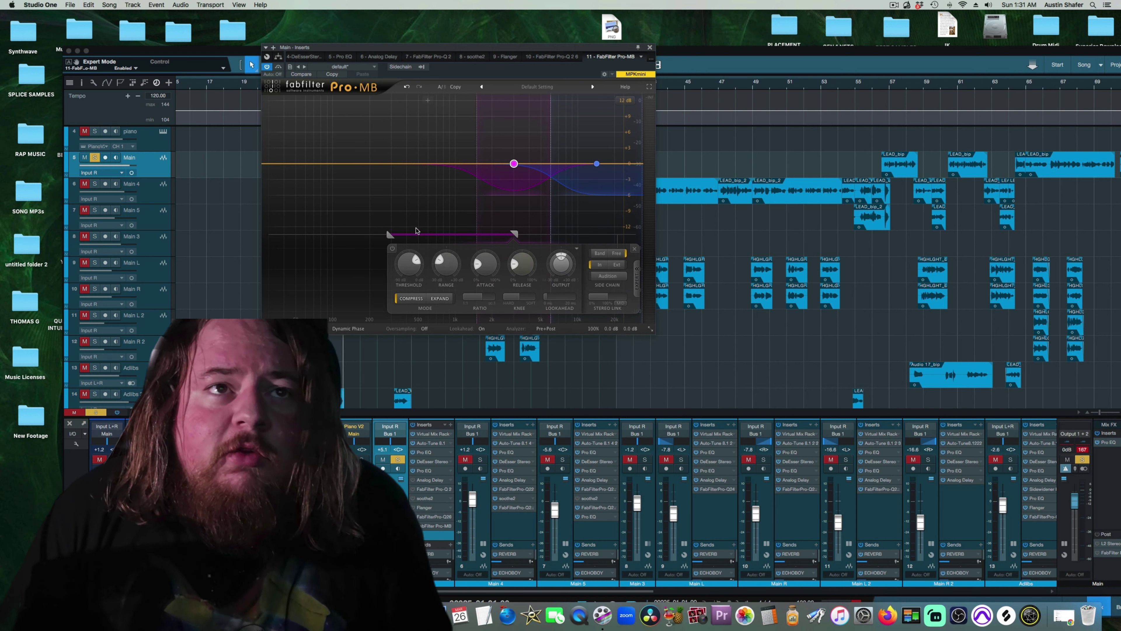
pyautogui.moveTo(390, 236); pyautogui.dragTo(587, 235)
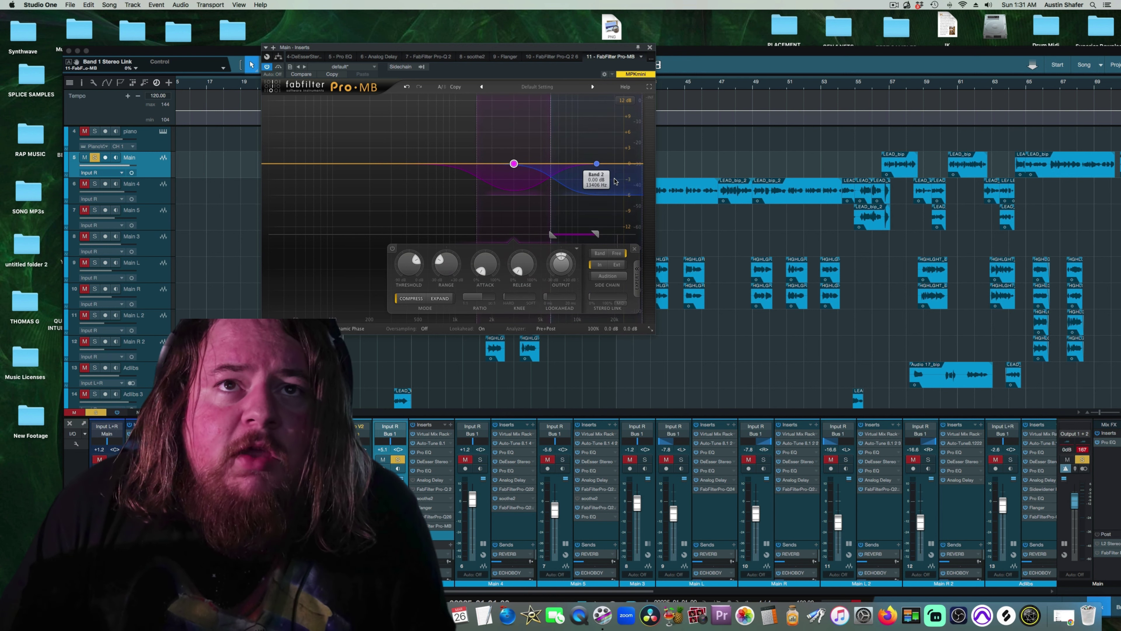
# - Turn Band 2's attack and release fully down and shift its side-chain range upward
pyautogui.click(596, 164)
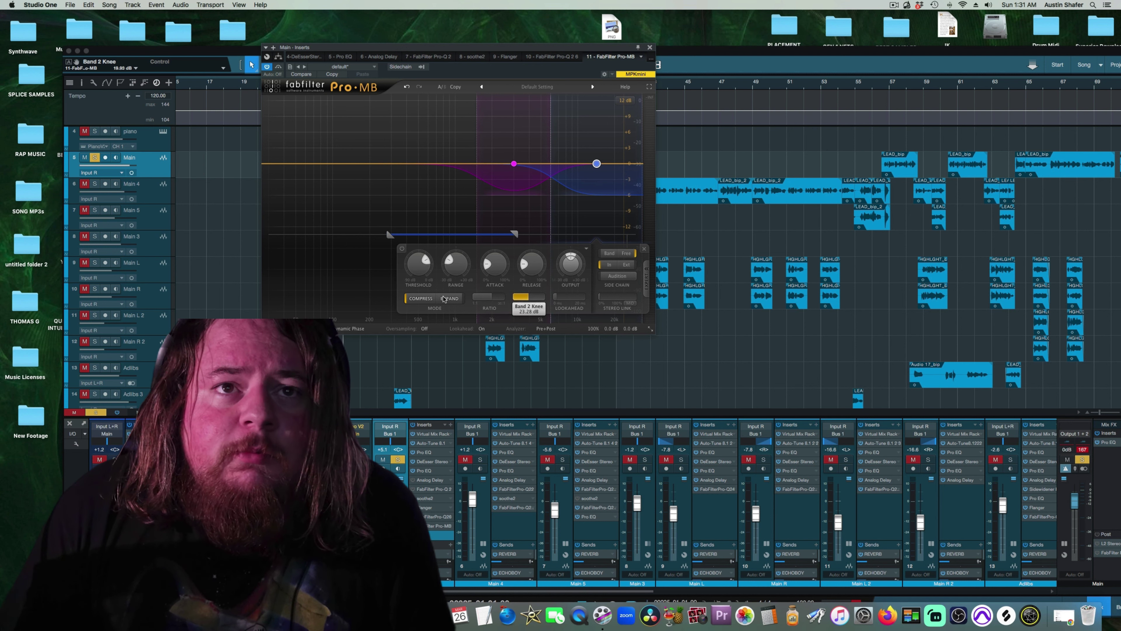
pyautogui.moveTo(494, 263); pyautogui.dragTo(494, 305)
pyautogui.moveTo(532, 264); pyautogui.dragTo(527, 334)
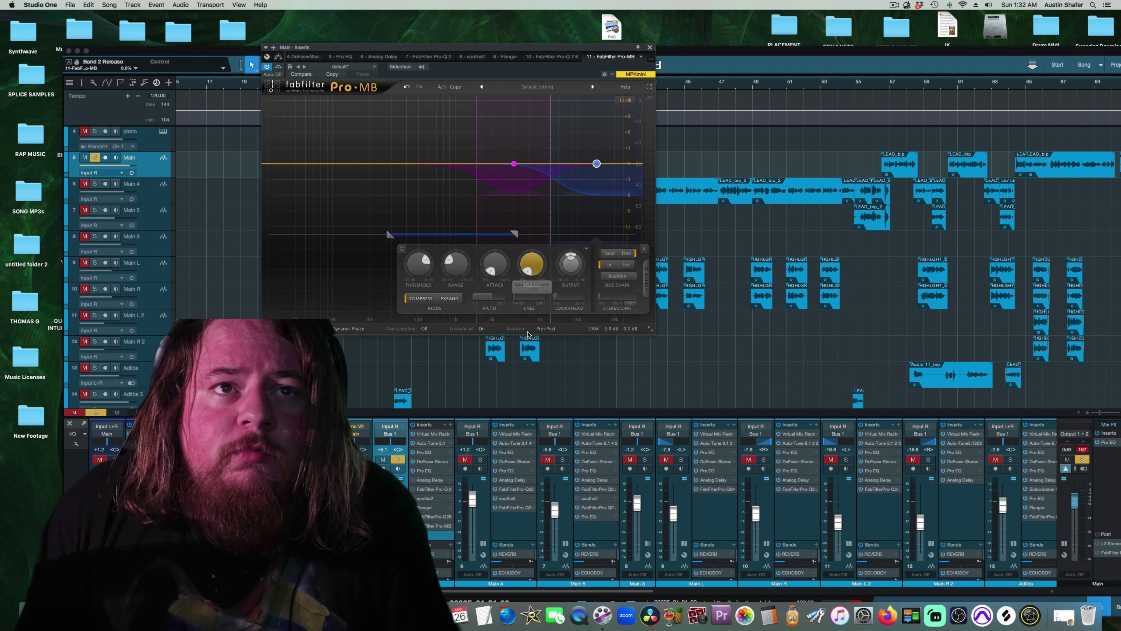
pyautogui.moveTo(390, 235); pyautogui.dragTo(571, 237)
# - Raise Band 2's threshold to about -7.8 dB while auditioning the vocal playback
pyautogui.press('space')
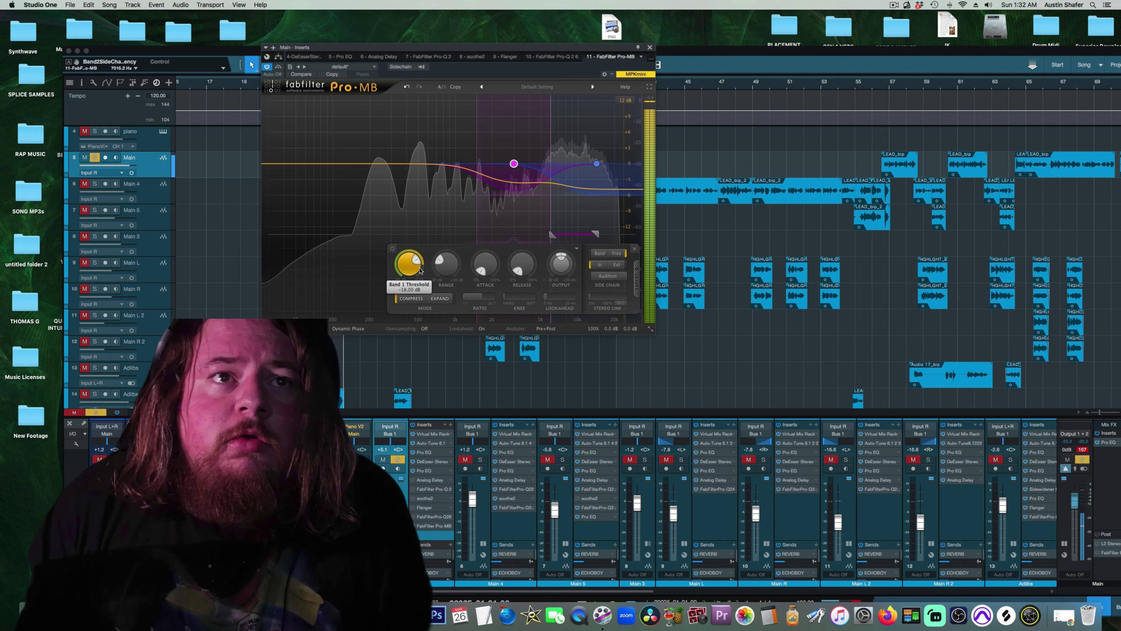
pyautogui.moveTo(420, 271); pyautogui.dragTo(412, 250)
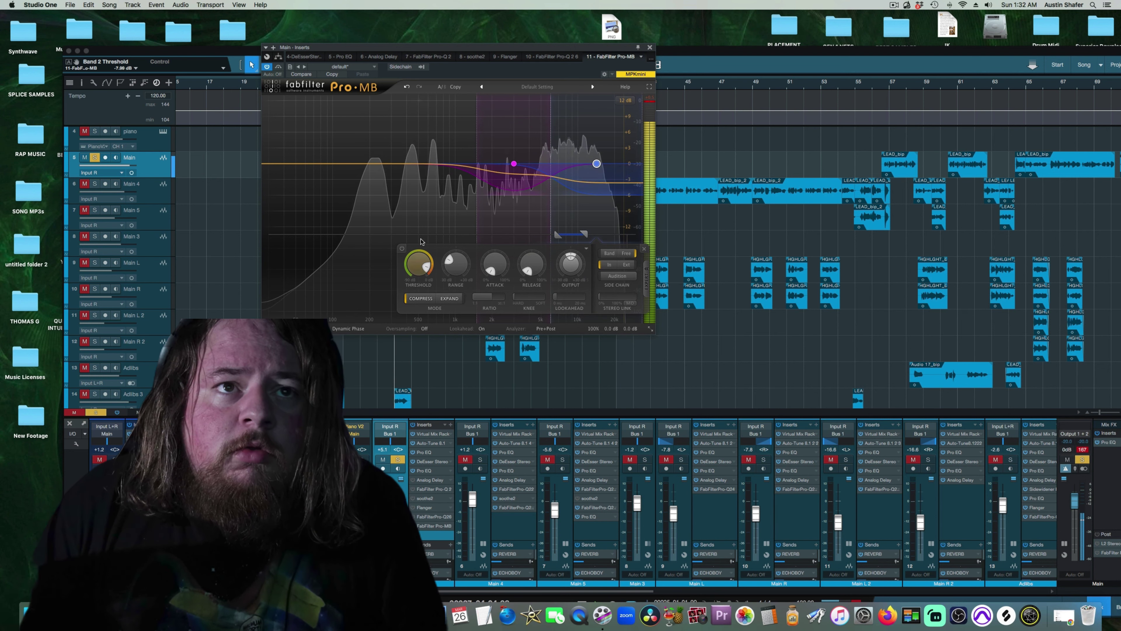
pyautogui.press('space')
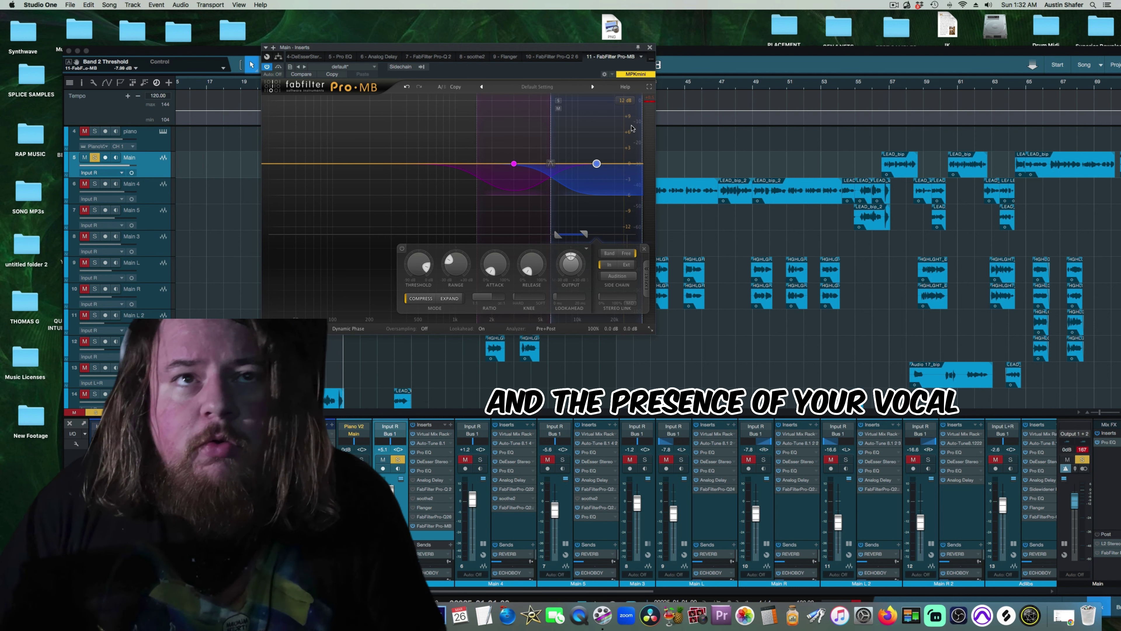
pyautogui.press('space')
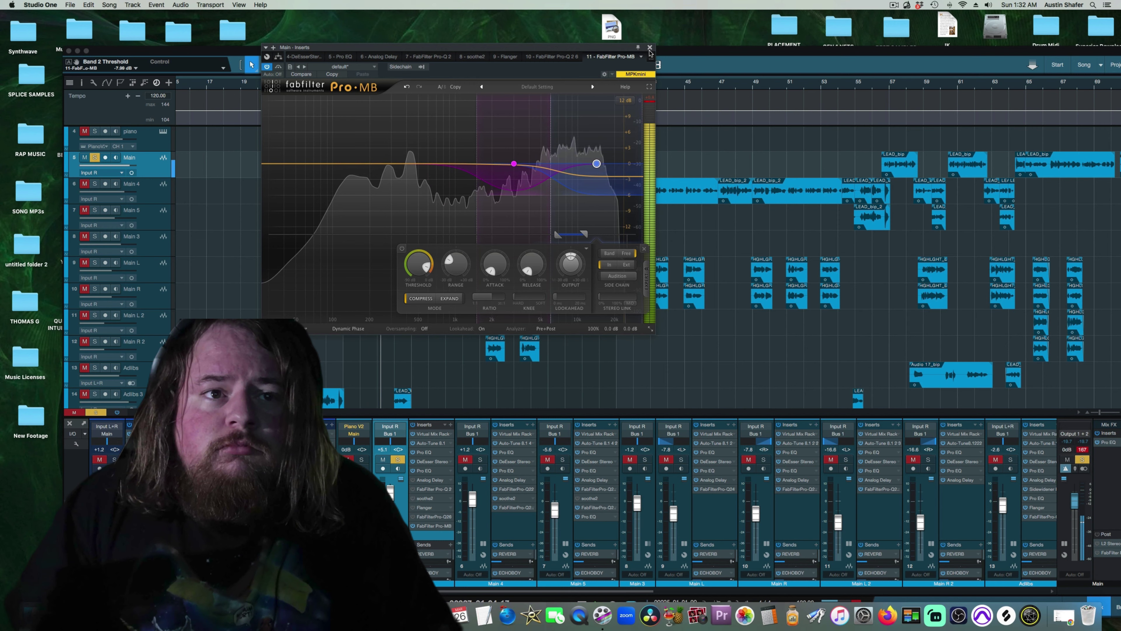
# - Close Pro-MB, move soothe2 to the end of Main's insert chain, and open its editor
pyautogui.click(649, 47)
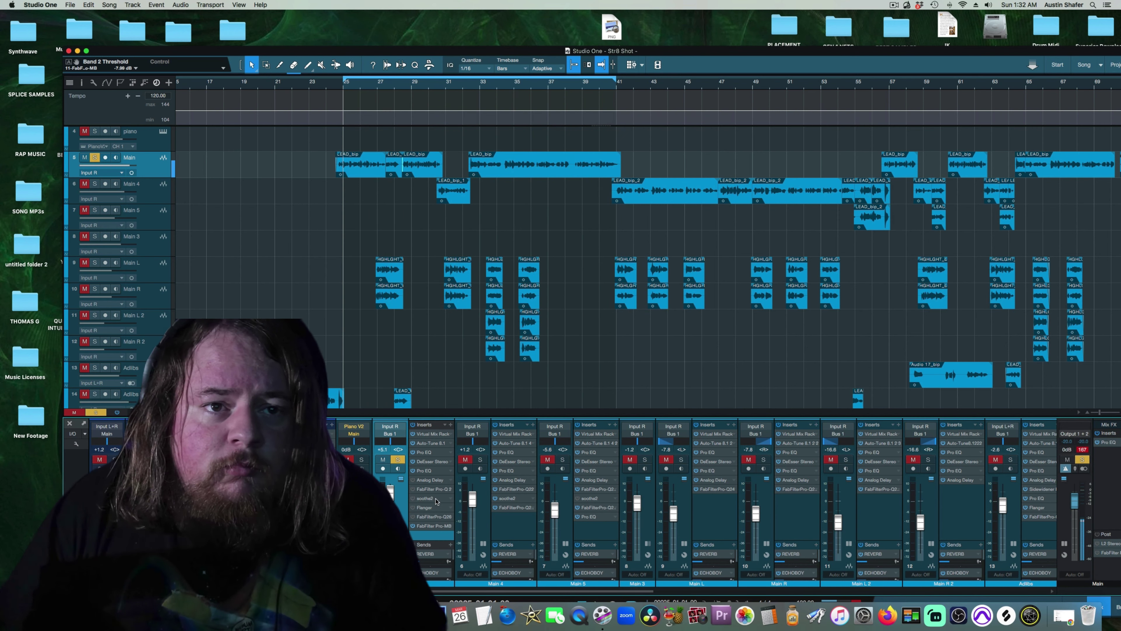
pyautogui.moveTo(436, 500); pyautogui.dragTo(441, 531)
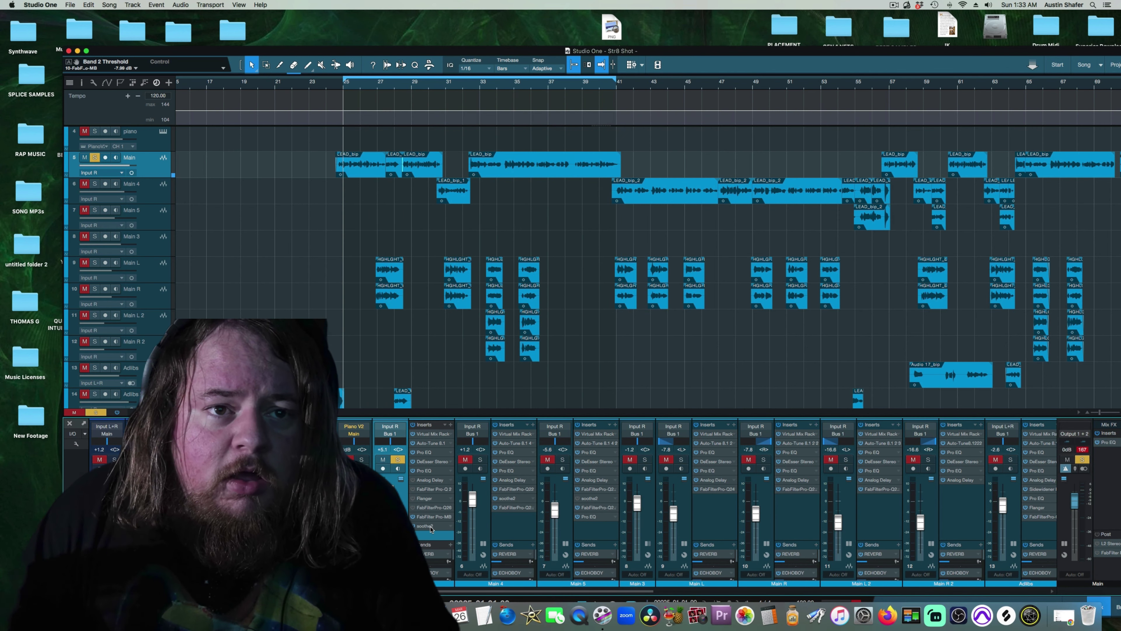
pyautogui.click(431, 525)
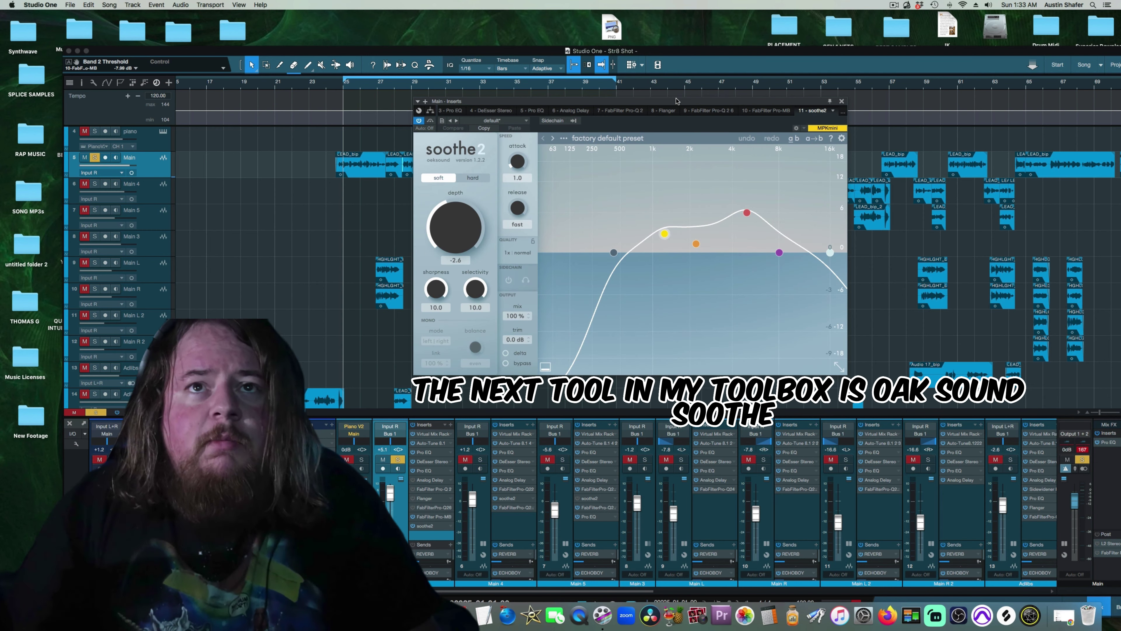
pyautogui.moveTo(521, 101); pyautogui.dragTo(431, 103)
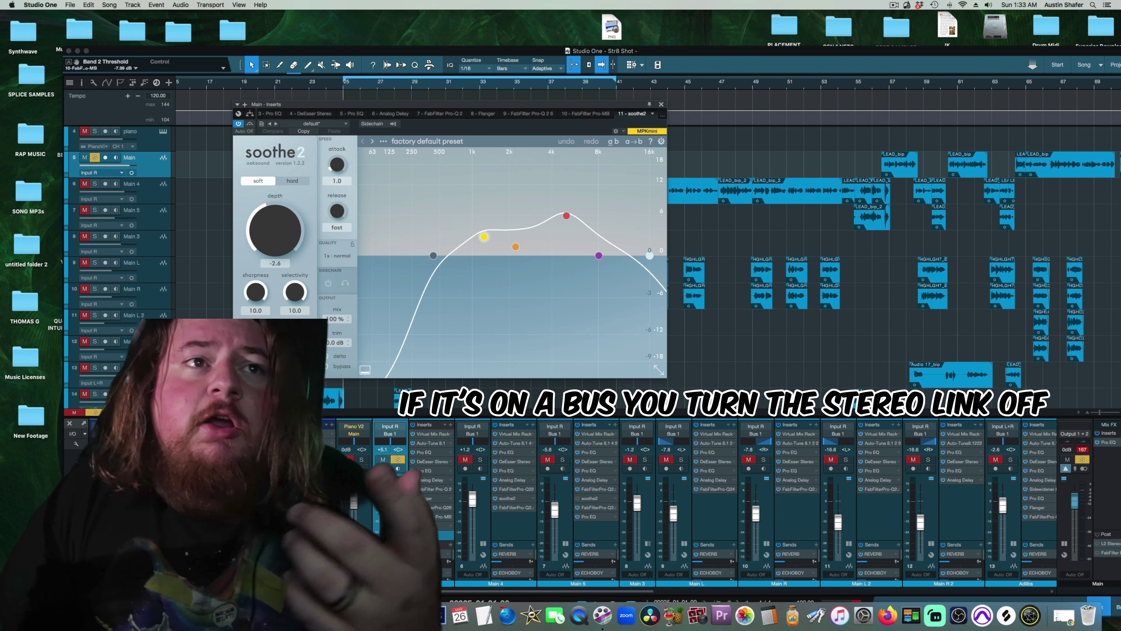
# - Set soothe2 to fast attack, -5.4 depth, 160 Hz low cut, 635 Hz band boost, then unsolo Main
pyautogui.moveTo(336, 164); pyautogui.dragTo(343, 213)
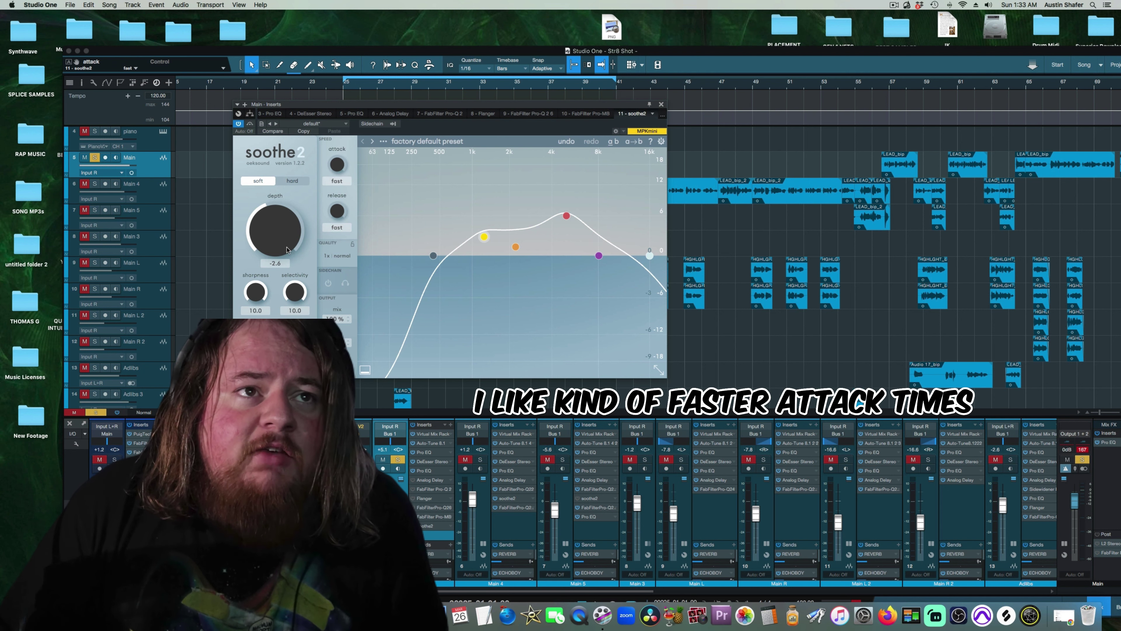
pyautogui.moveTo(266, 230); pyautogui.dragTo(260, 242)
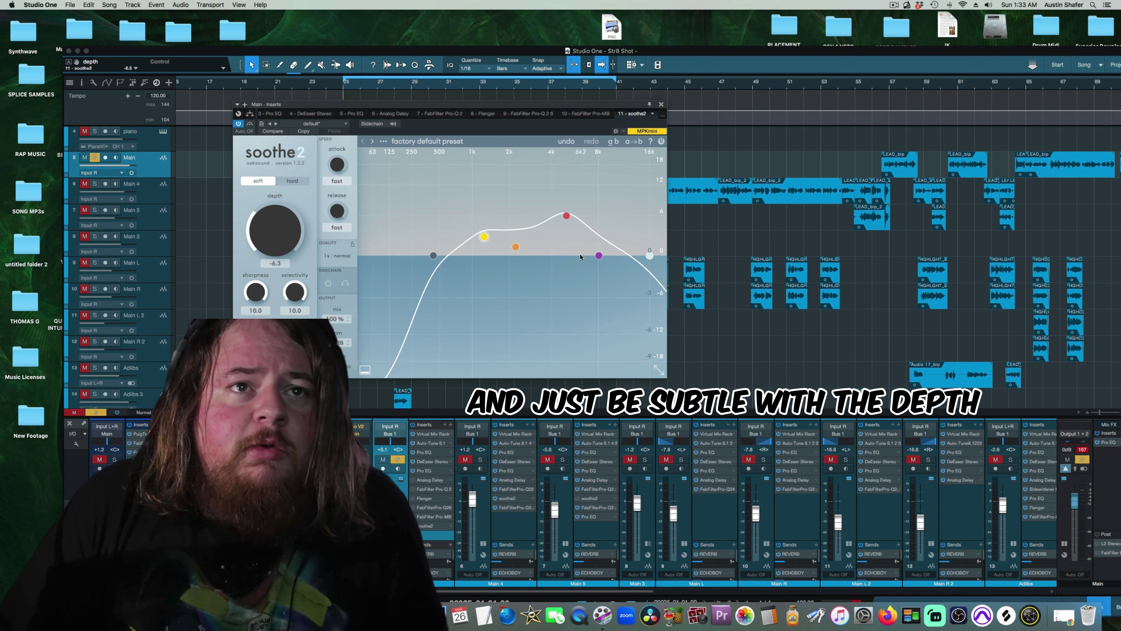
pyautogui.moveTo(433, 255); pyautogui.dragTo(397, 254)
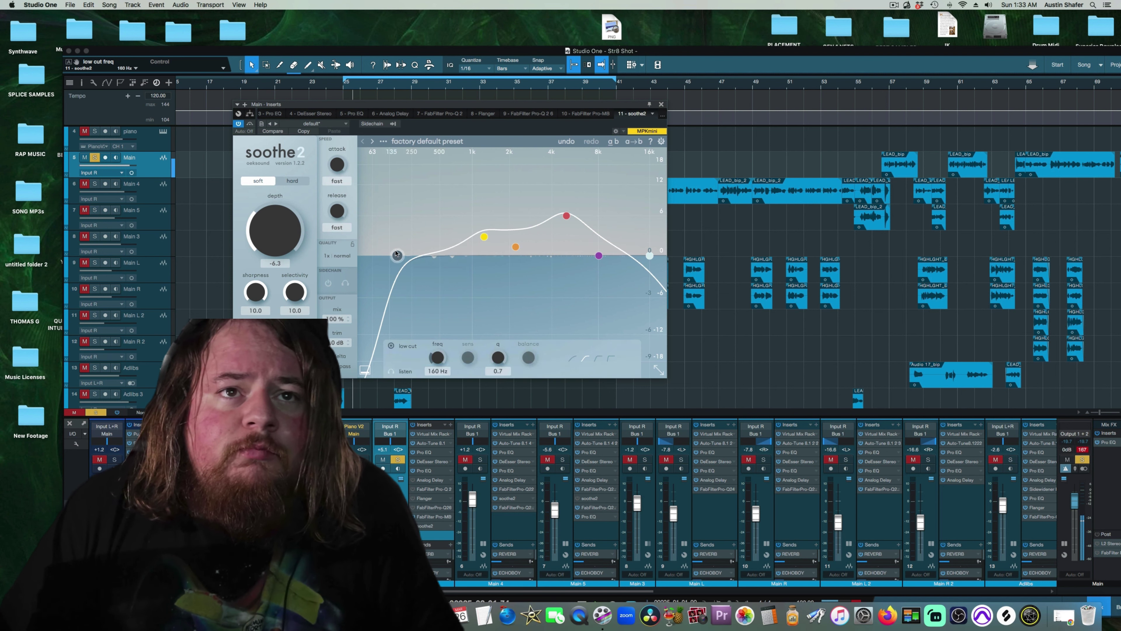
pyautogui.moveTo(483, 237); pyautogui.dragTo(450, 220)
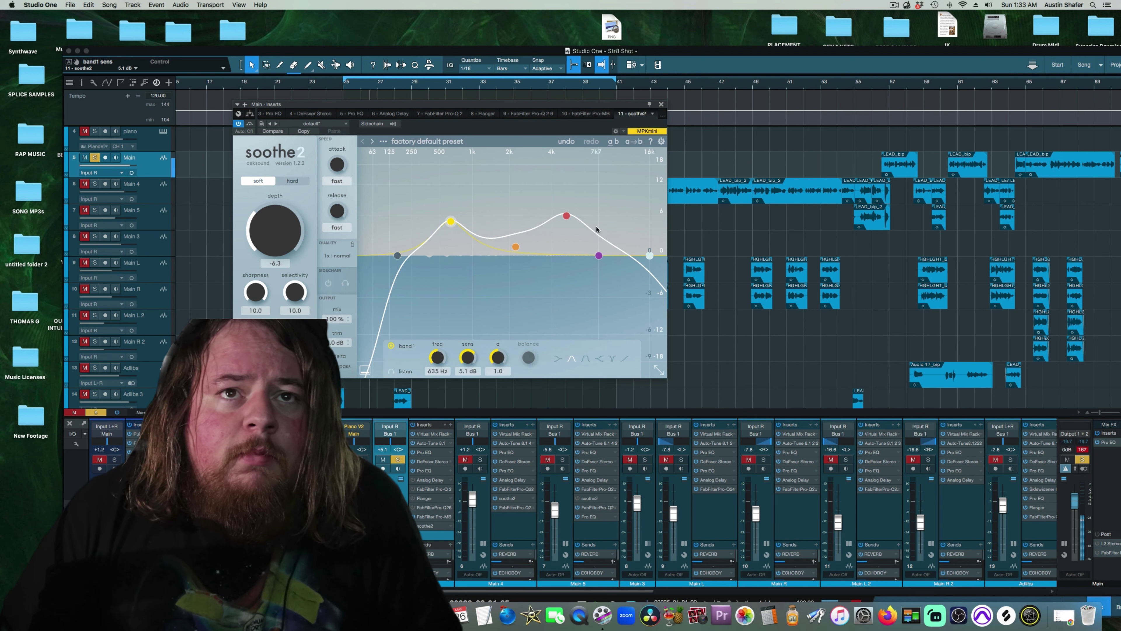
pyautogui.moveTo(257, 241); pyautogui.dragTo(262, 241)
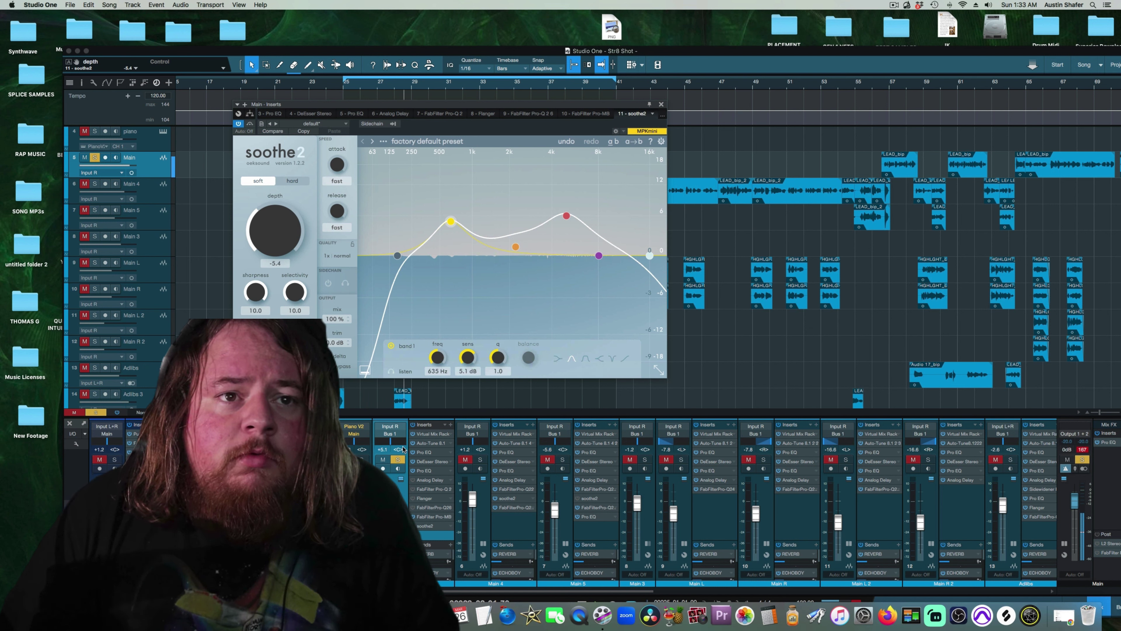
pyautogui.click(399, 460)
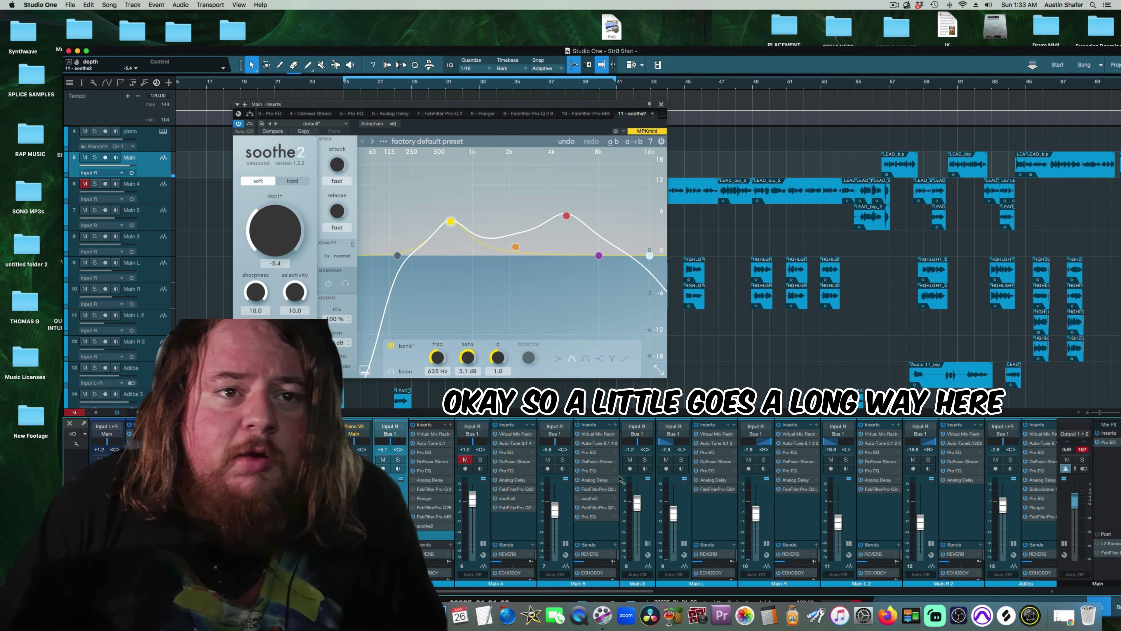
# - Add a Flanger to Main's inserts, raise its depth to 14.0 %, and audition it
pyautogui.click(450, 425)
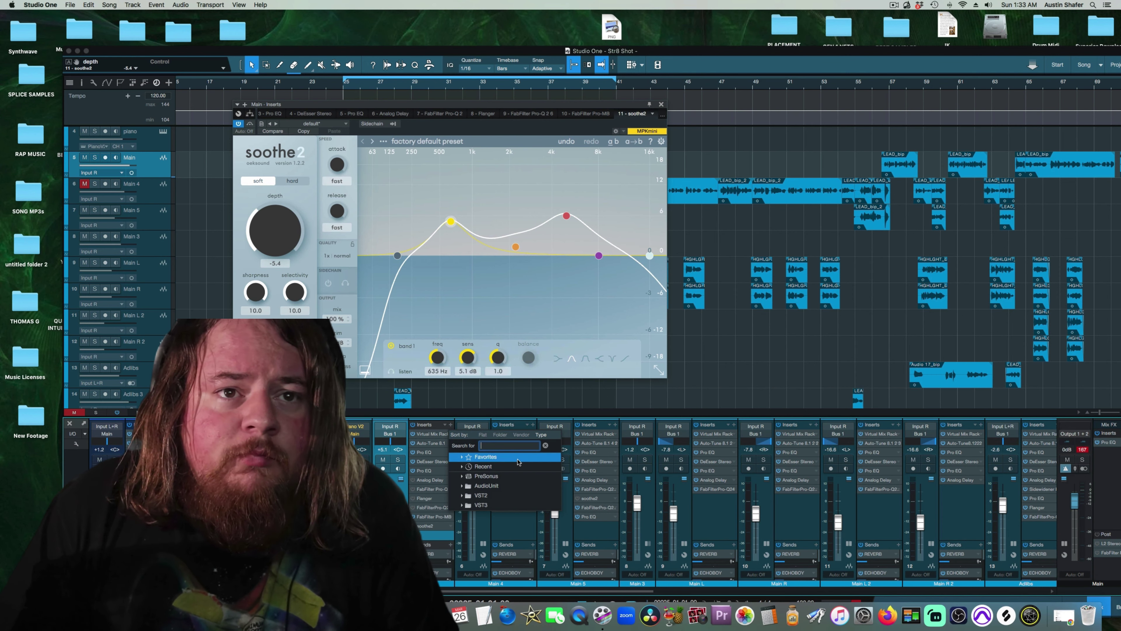
pyautogui.click(503, 463)
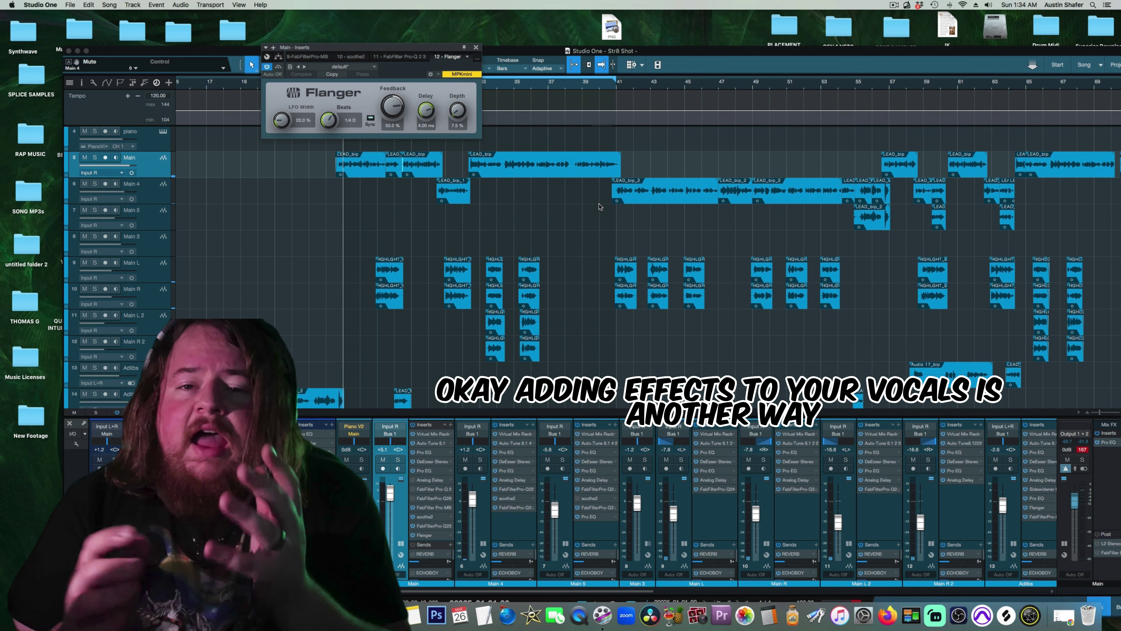
pyautogui.scroll(3, 457, 110)
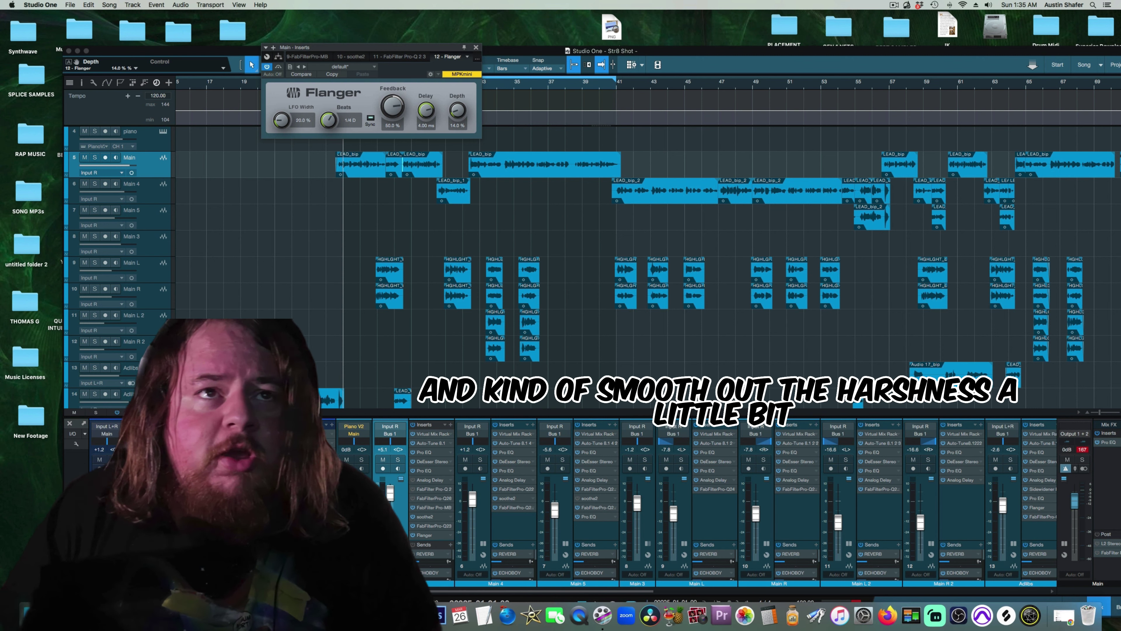
pyautogui.press('space')
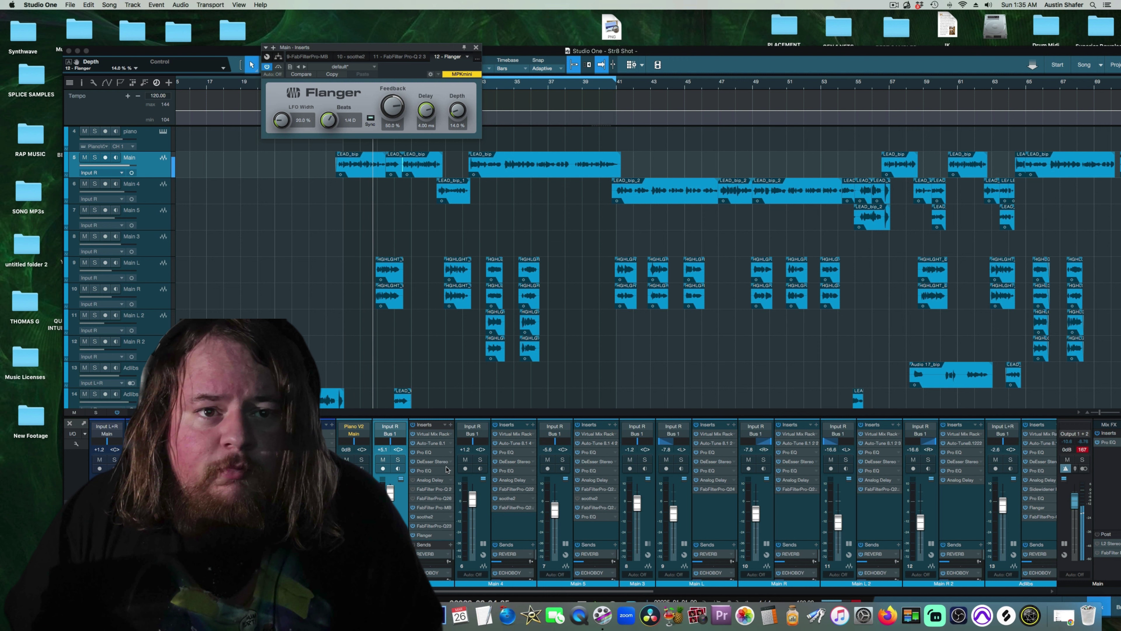
pyautogui.press('space')
# - Insert FabFilter Pro-Q 2 on Main and shape a low-mid bell boost with a high shelf
pyautogui.click(450, 425)
pyautogui.write('fab')
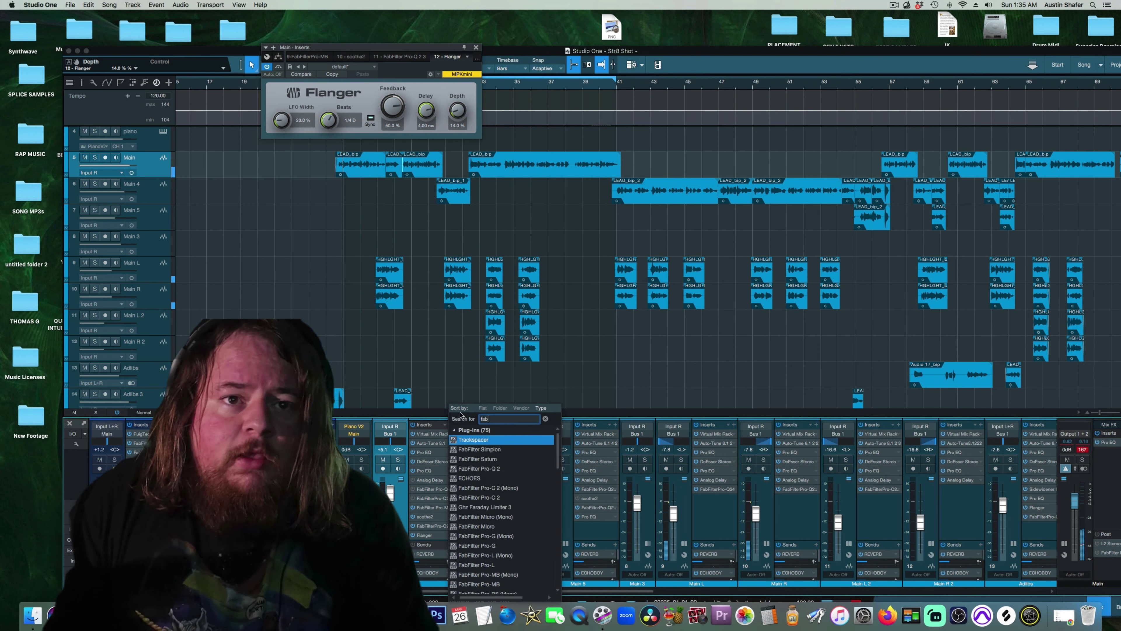
pyautogui.doubleClick(479, 468)
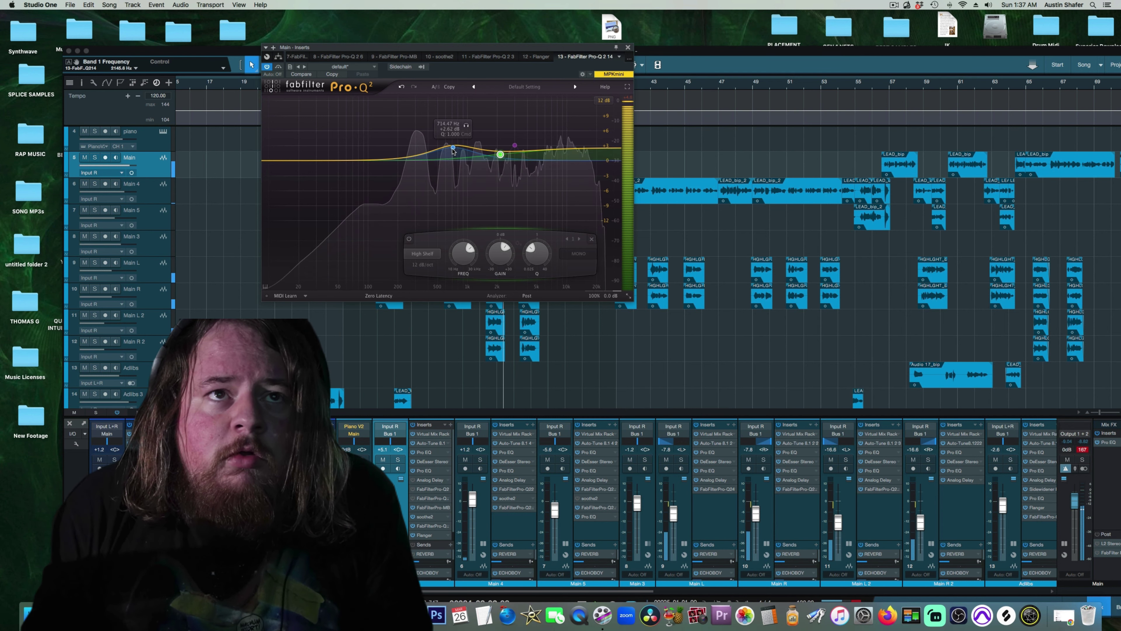
pyautogui.moveTo(499, 155); pyautogui.dragTo(433, 153)
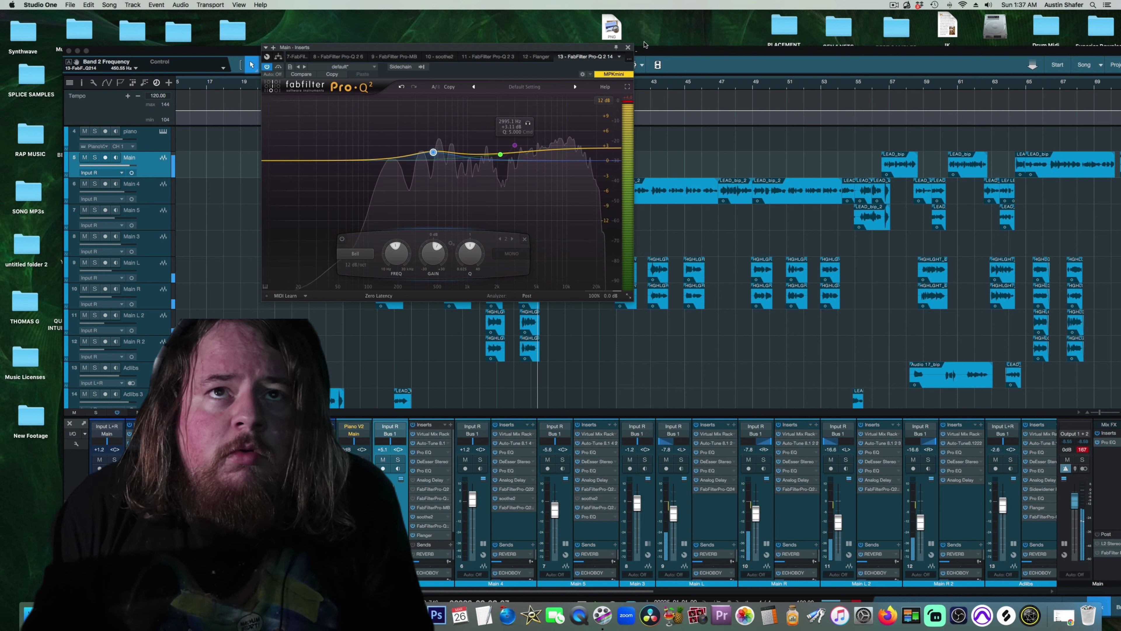
pyautogui.click(515, 500)
pyautogui.press('space')
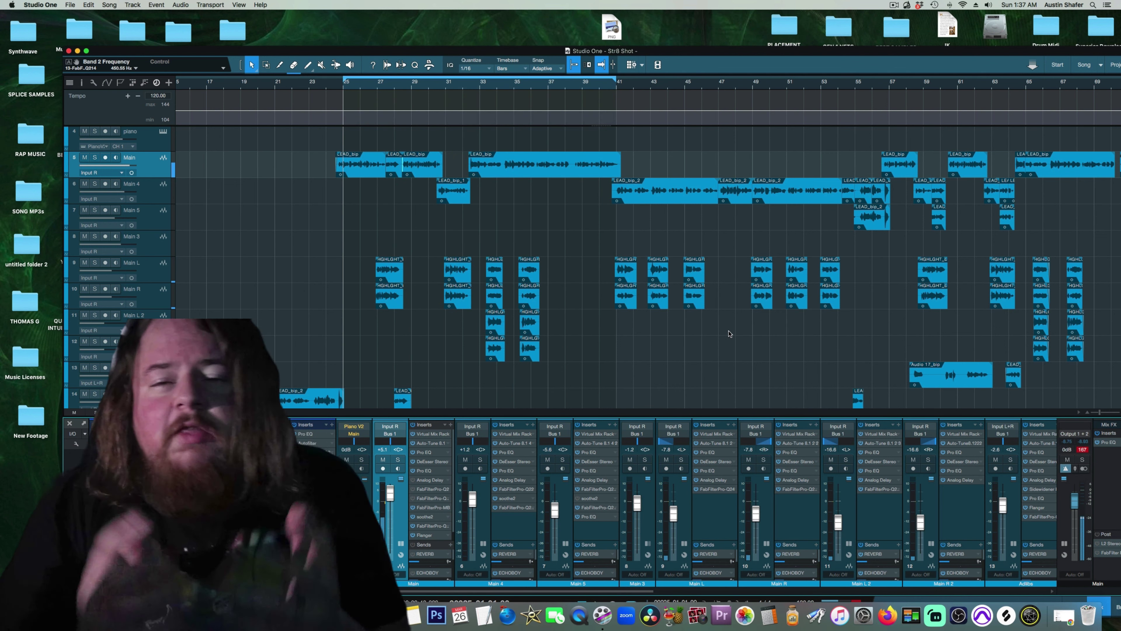